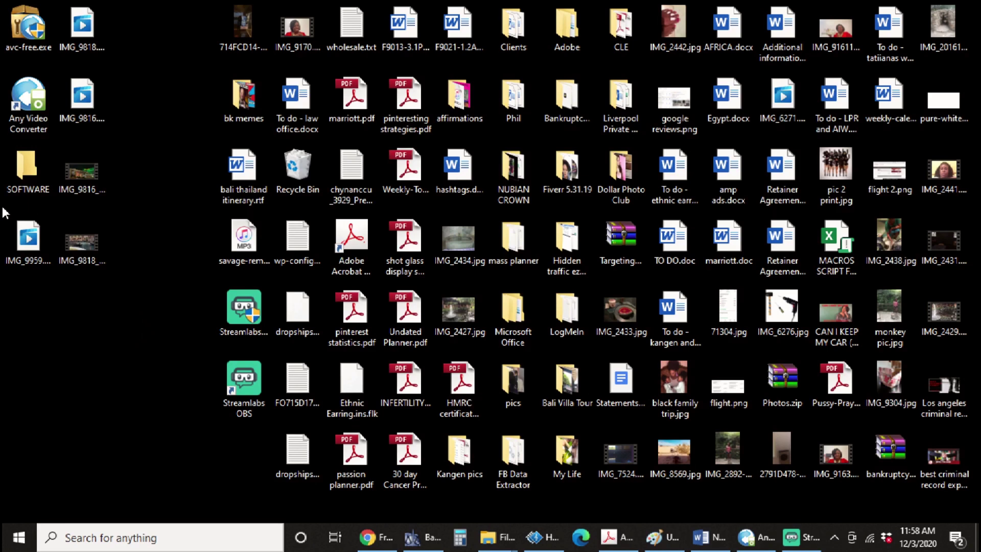
# Try playing IMG_9959 from the desktop, dismiss the can't-play error and close the player
pyautogui.click(40, 230)
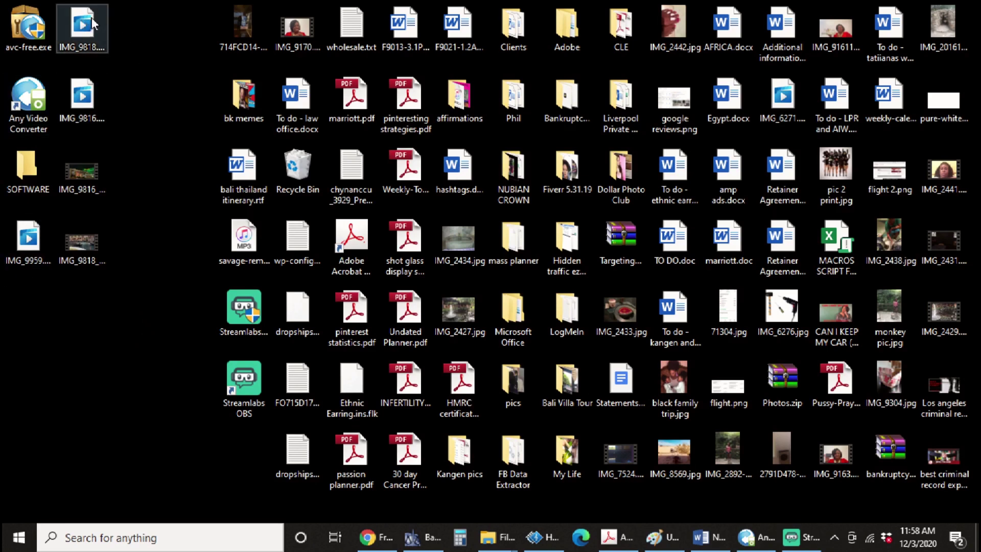
pyautogui.doubleClick(36, 248)
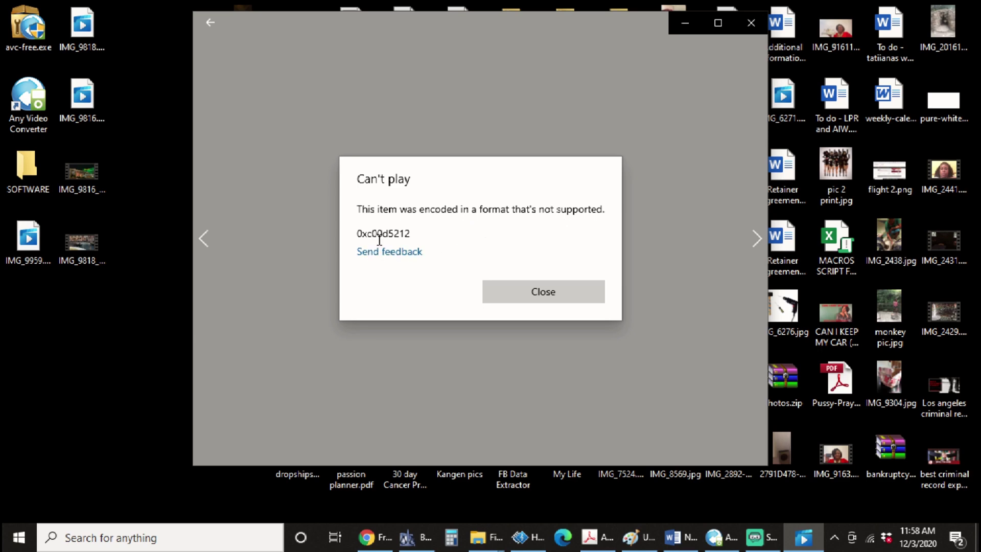
pyautogui.click(506, 288)
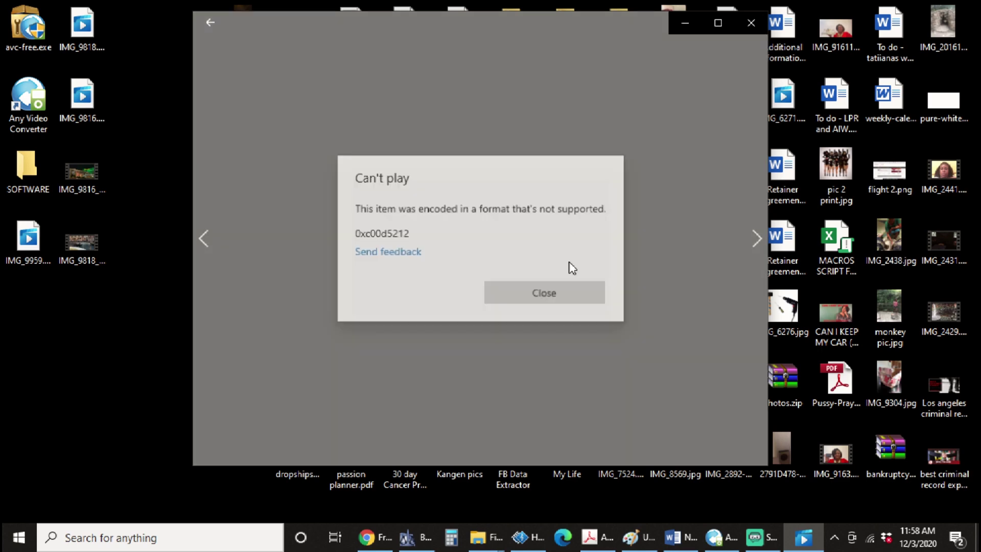
pyautogui.click(751, 23)
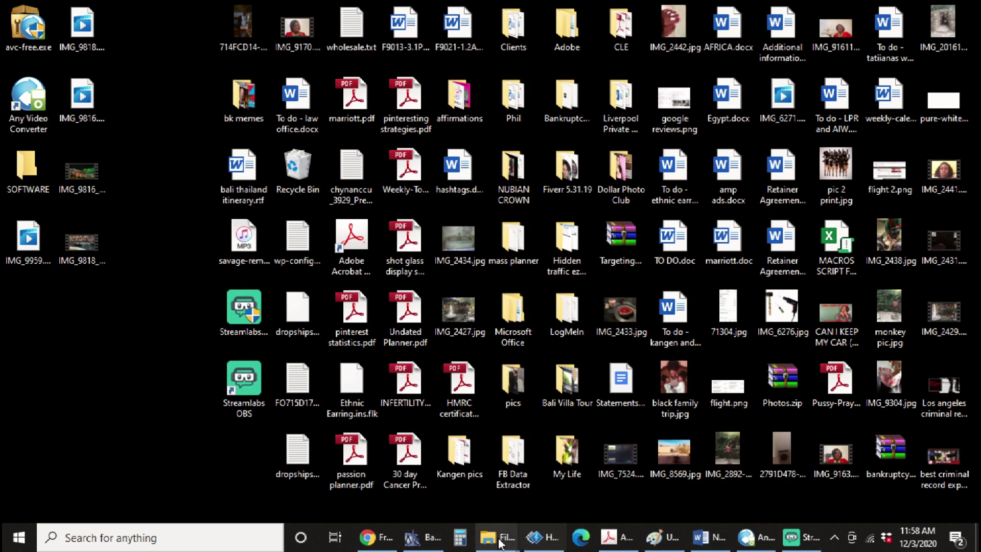
# In HD Movie Maker, create a new project and import IMG_9959.MOV as a video clip
pyautogui.click(545, 539)
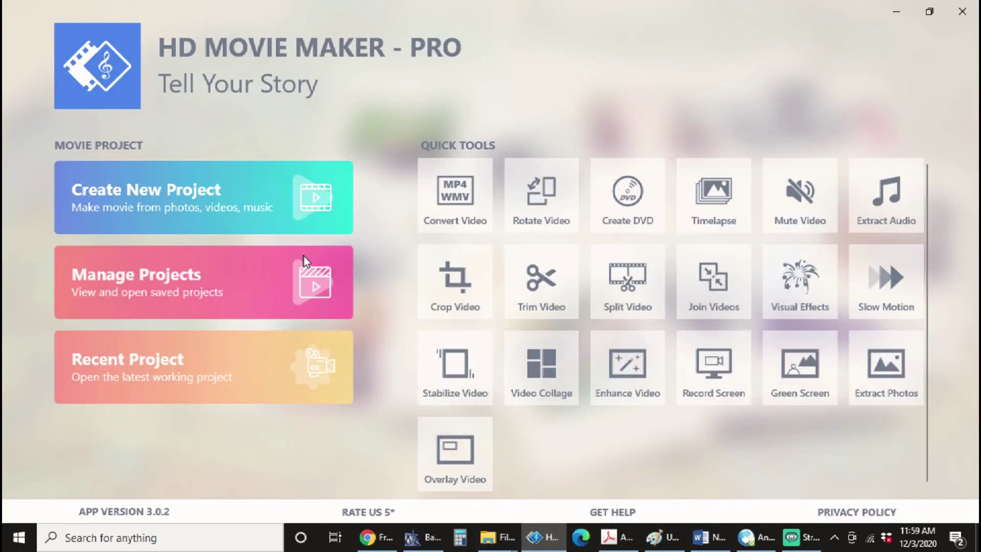
pyautogui.click(180, 203)
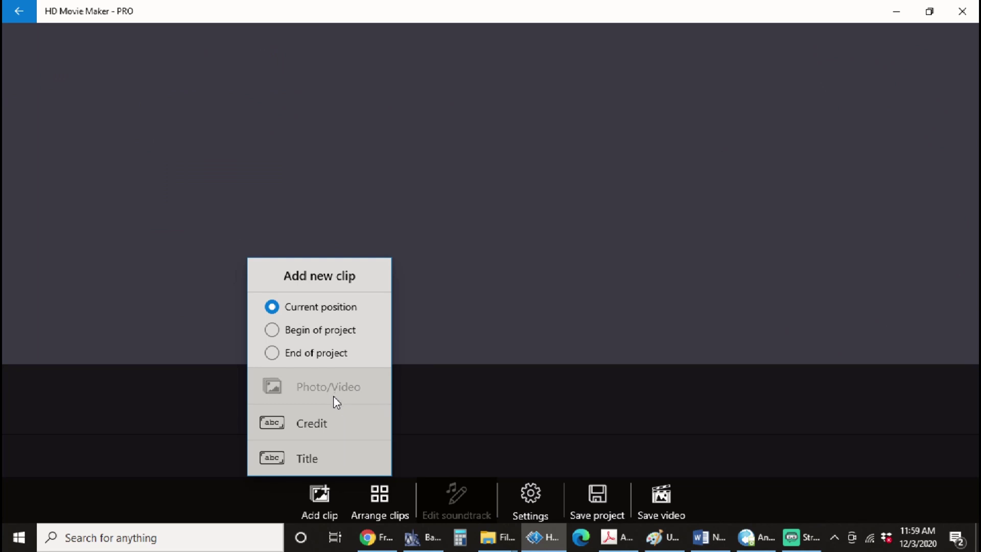
pyautogui.click(333, 396)
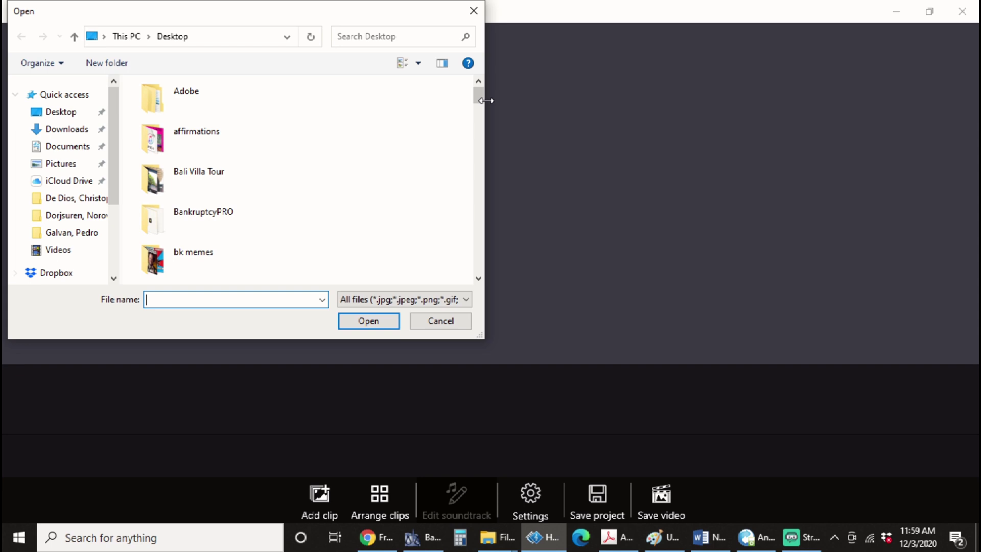
pyautogui.moveTo(484, 98); pyautogui.dragTo(489, 241)
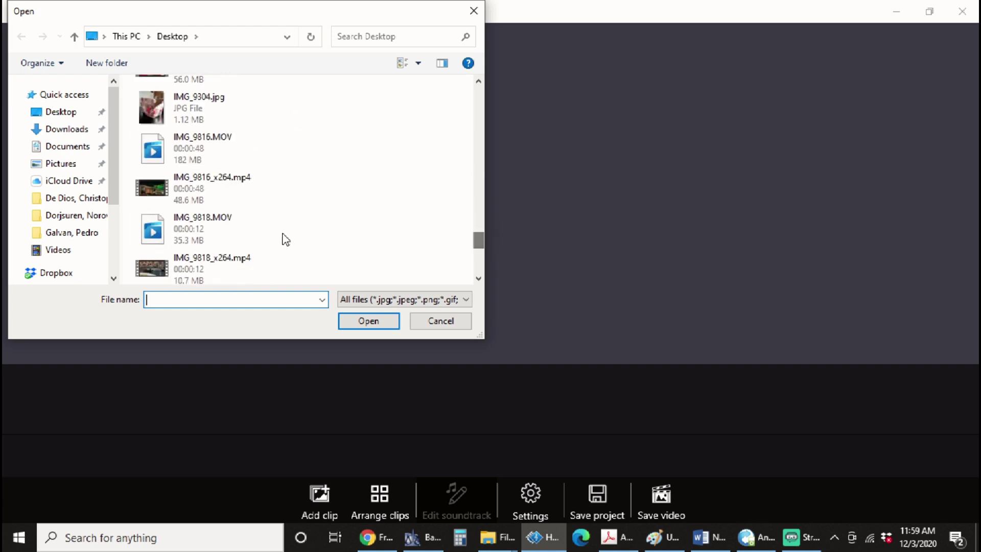
pyautogui.click(213, 235)
pyautogui.scroll(-4, 302, 239)
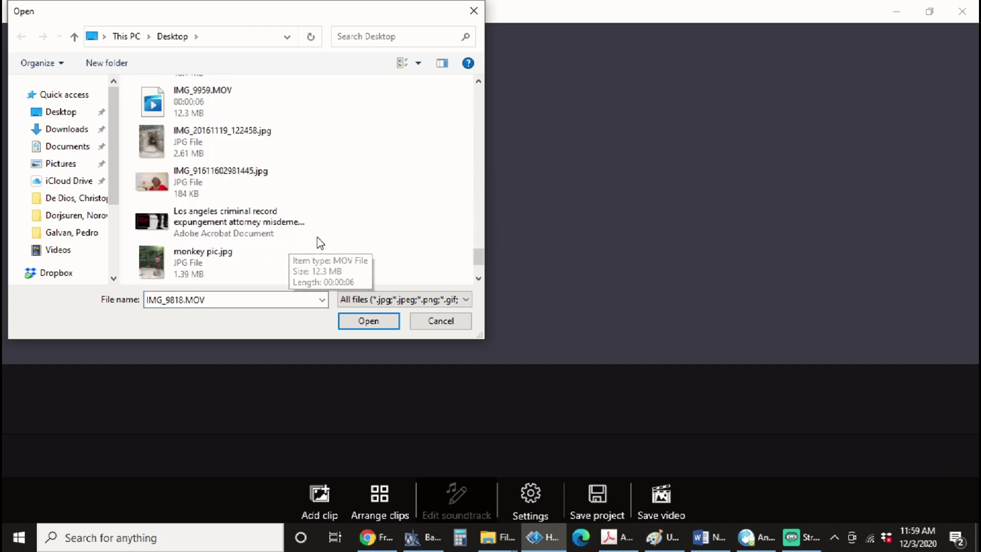
pyautogui.scroll(2, 307, 239)
pyautogui.click(205, 217)
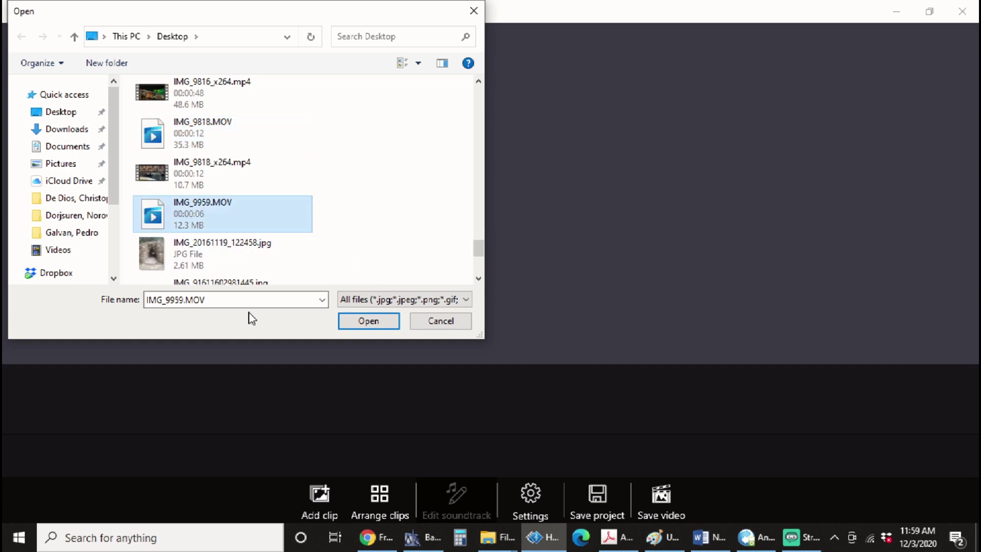
pyautogui.click(379, 323)
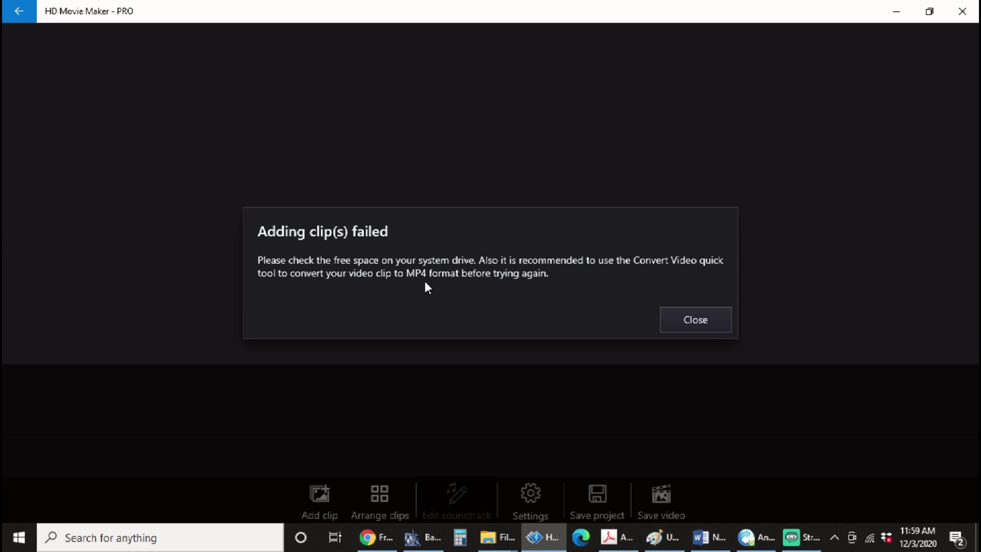
# Close the 'Adding clip(s) failed' message and minimise HD Movie Maker
pyautogui.click(677, 320)
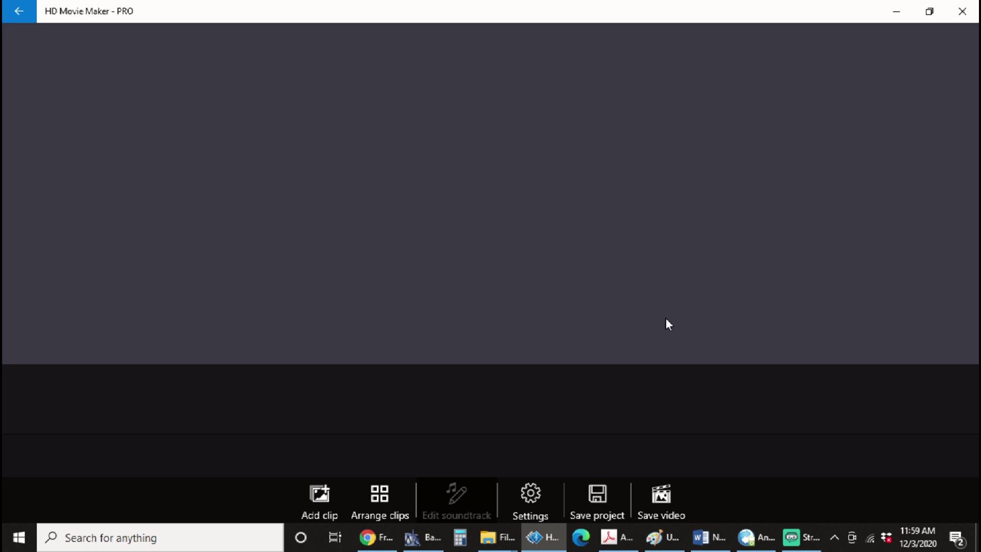
pyautogui.click(899, 12)
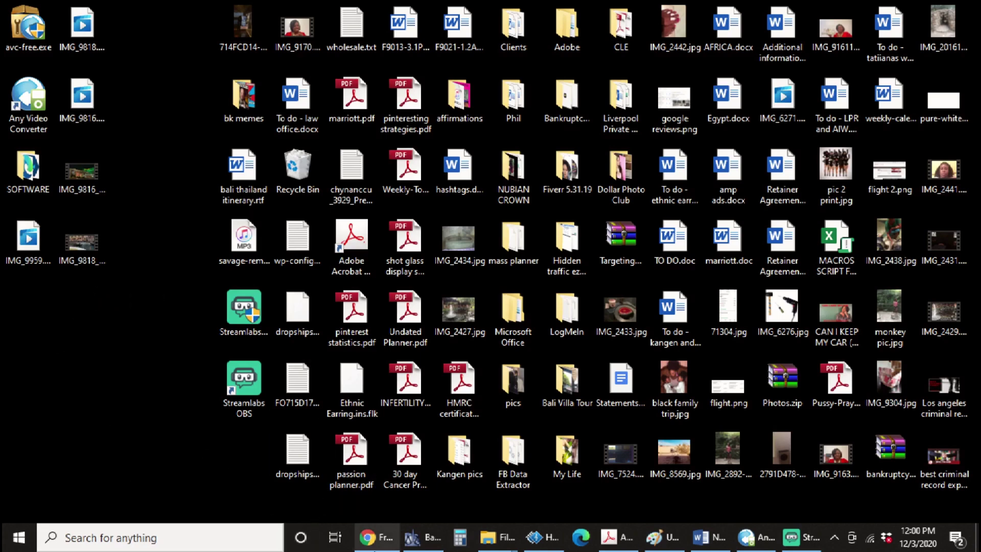
# Restore Chrome showing the Download Any Video Converter Free page
pyautogui.click(374, 547)
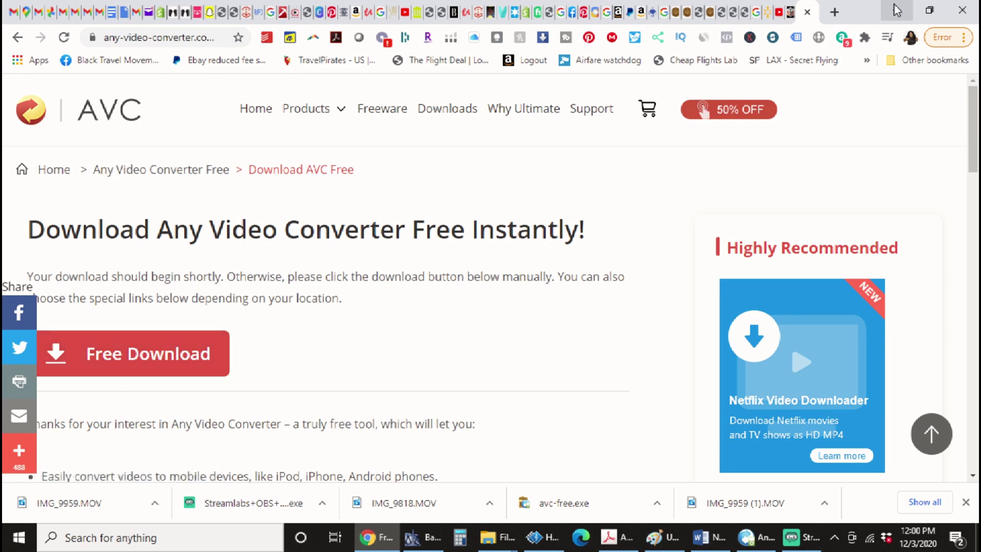
# Minimise Chrome and add IMG_9959.MOV from the Desktop to Any Video Converter's list
pyautogui.click(896, 9)
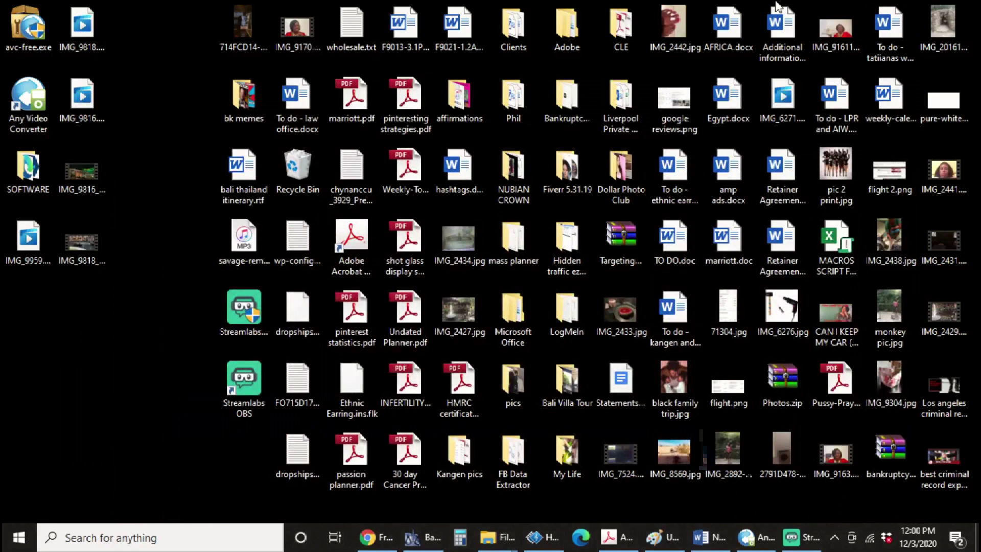
pyautogui.click(743, 543)
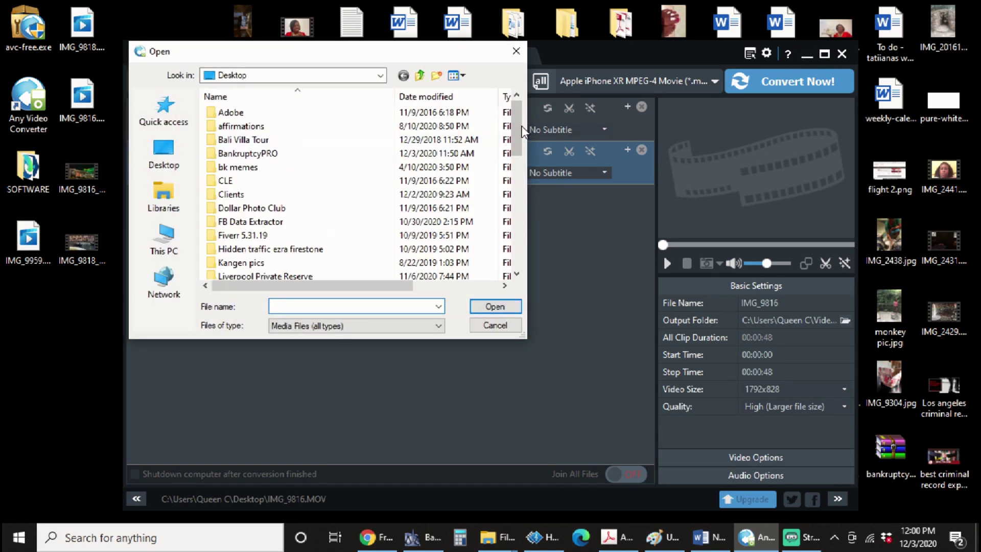
pyautogui.moveTo(517, 132); pyautogui.dragTo(519, 228)
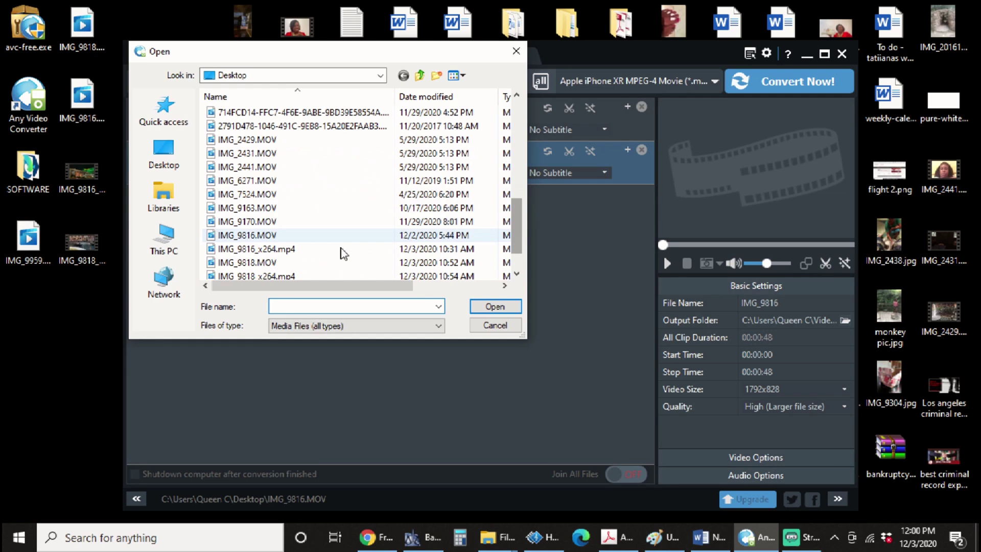
pyautogui.scroll(-1, 344, 254)
pyautogui.click(295, 249)
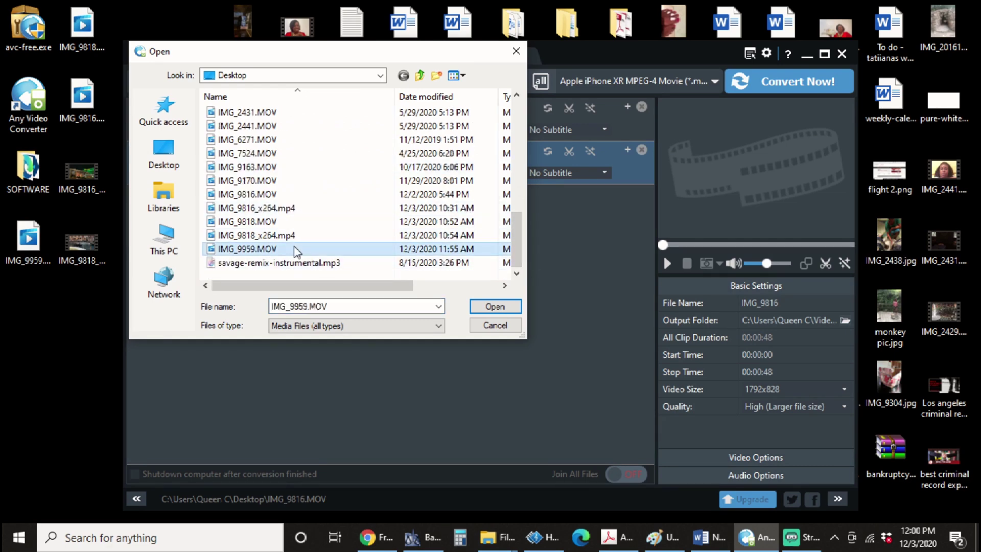
pyautogui.click(492, 307)
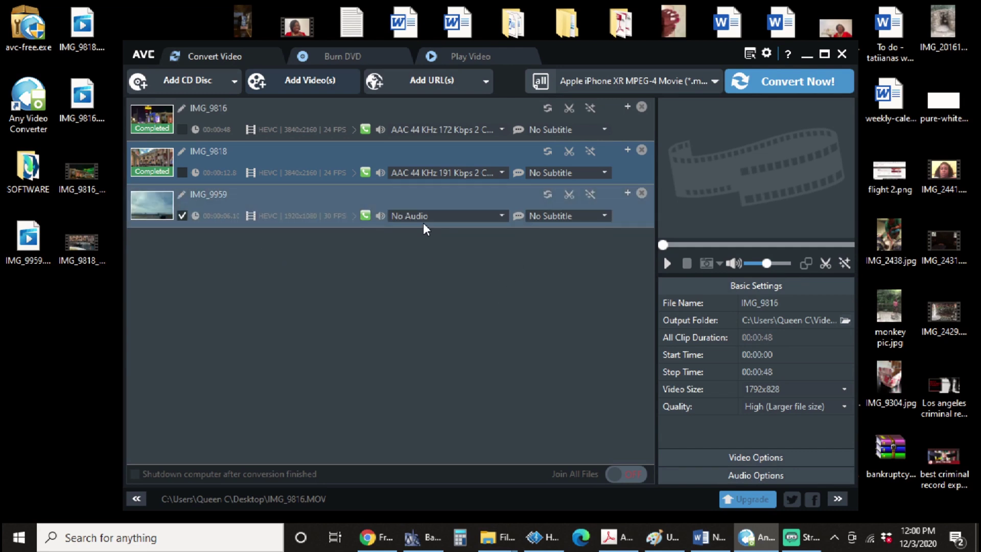
# Convert IMG_9959 with the Apple iPhone XR MPEG-4 Movie profile
pyautogui.click(548, 197)
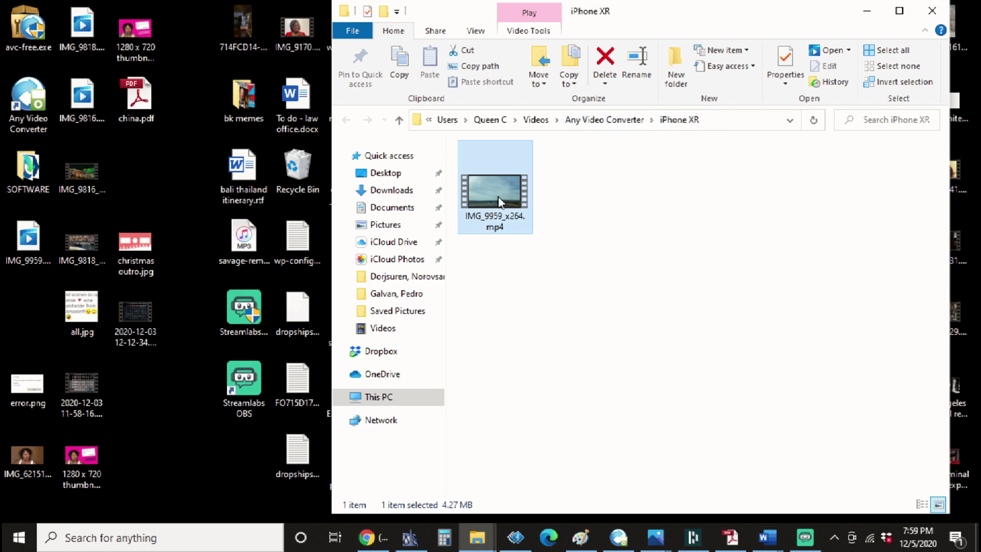
# Drag IMG_9959_x264.mp4 from the iPhone XR folder onto the desktop
pyautogui.moveTo(508, 170); pyautogui.dragTo(145, 176)
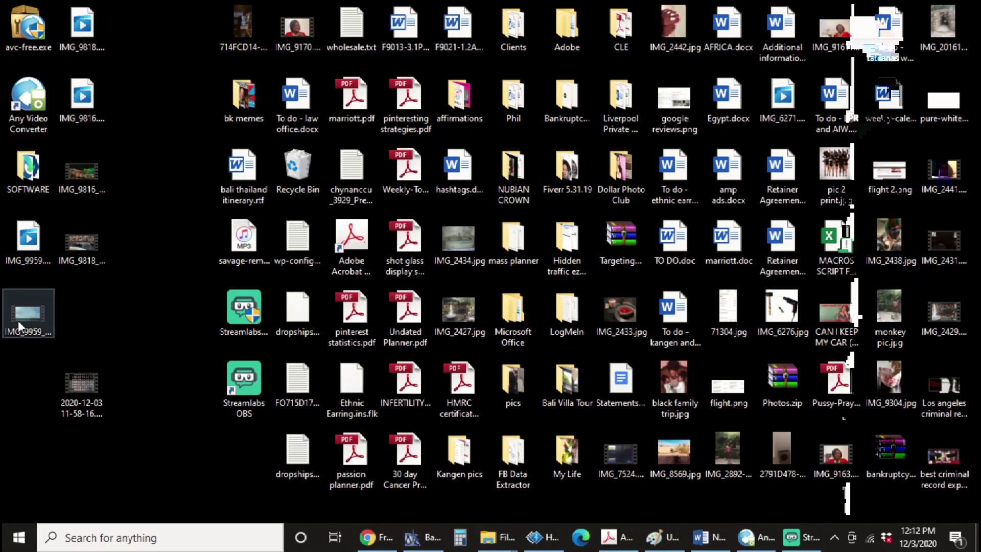
pyautogui.doubleClick(18, 321)
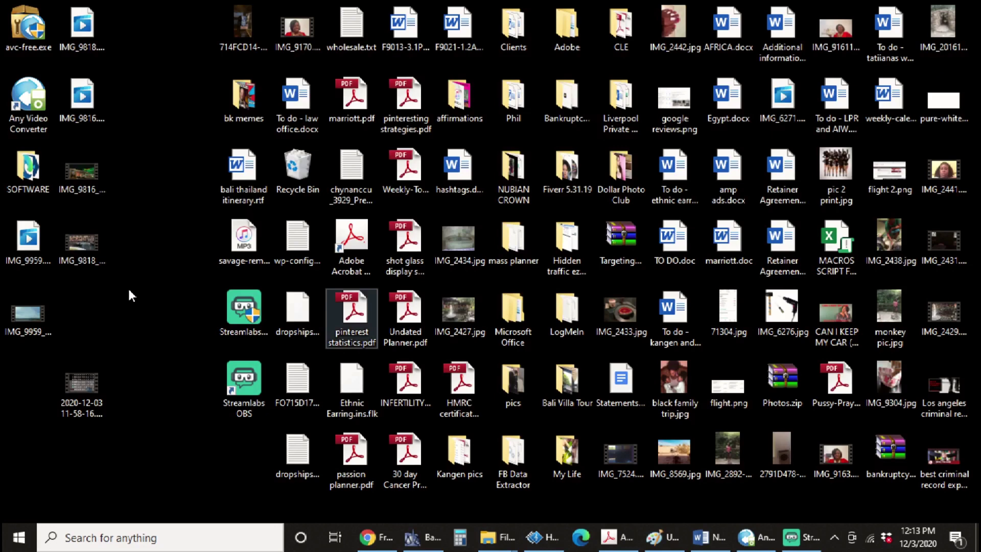
# Close the video player, leave the current project without saving and create a new project
pyautogui.click(57, 250)
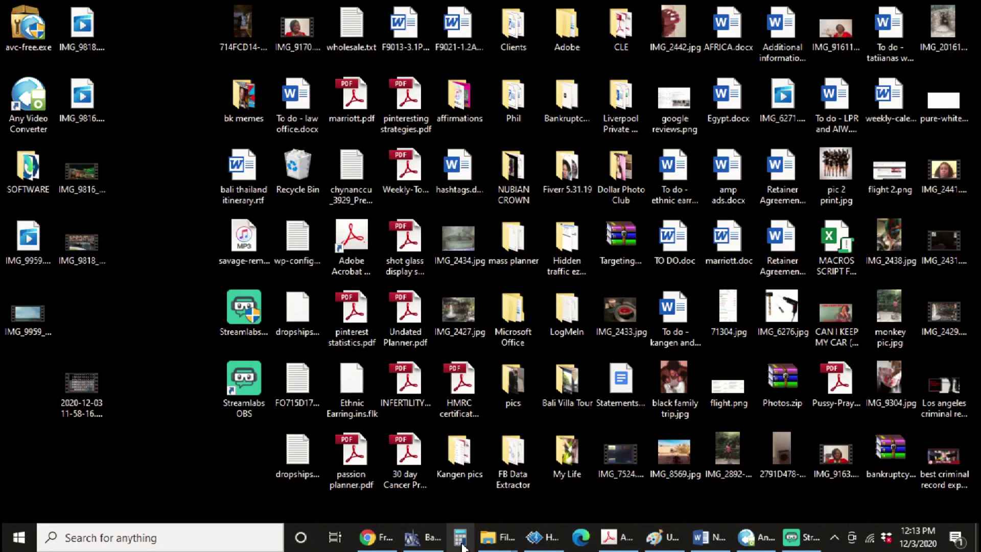
pyautogui.click(536, 539)
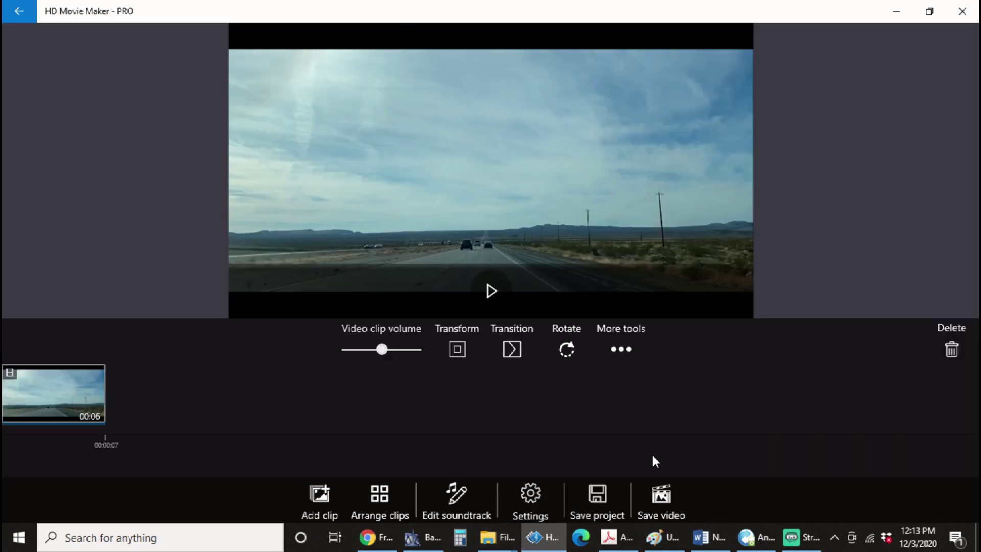
pyautogui.click(16, 12)
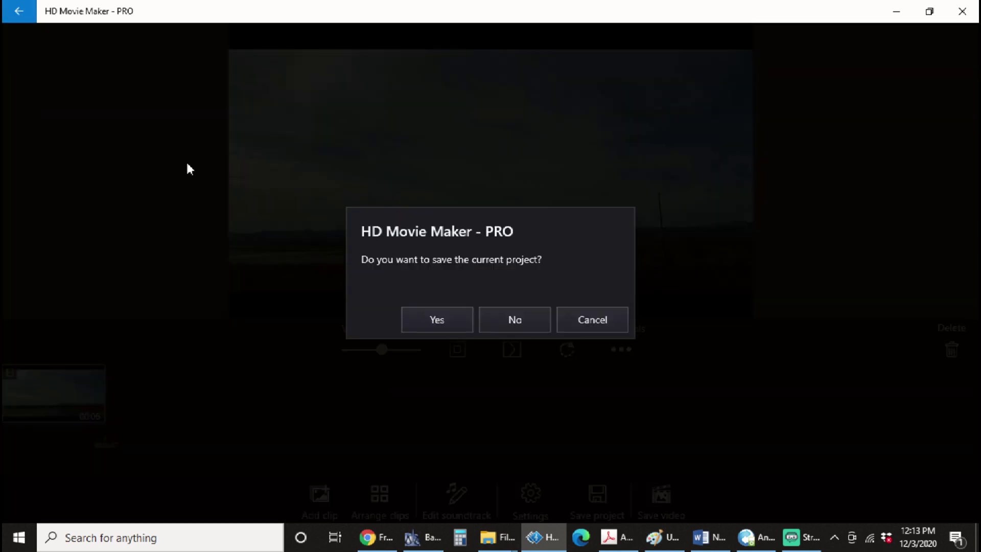
pyautogui.click(523, 322)
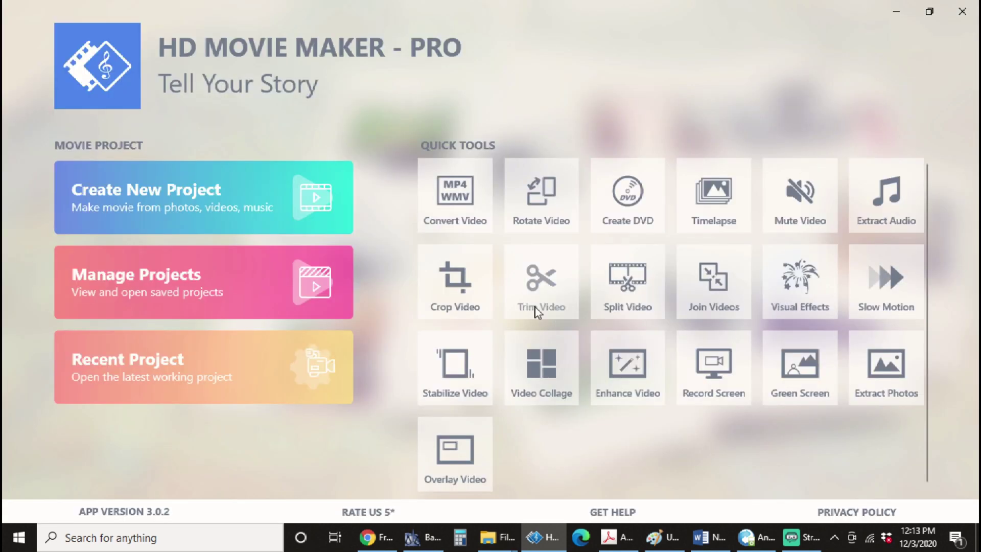
pyautogui.click(211, 179)
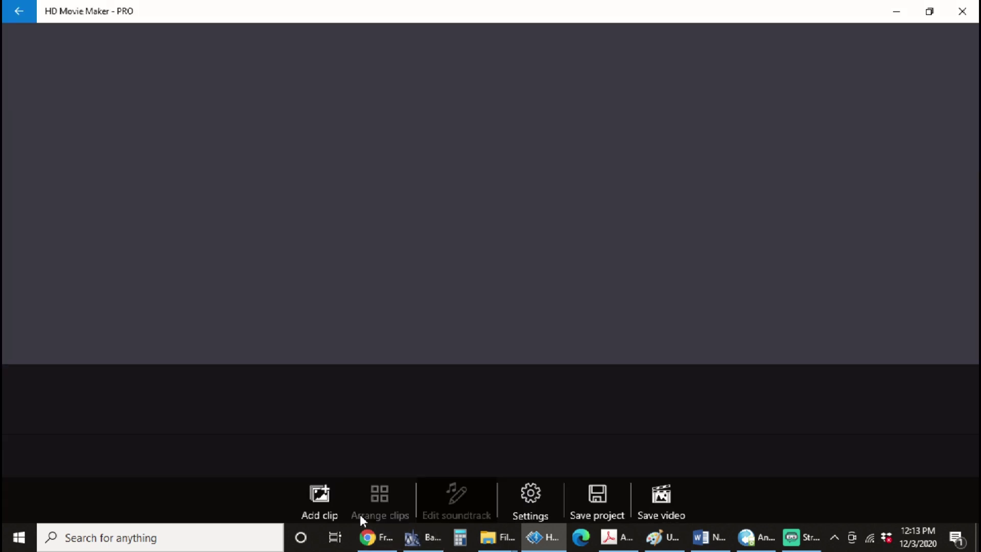
# Add IMG_9959_x264.mp4 from the Desktop as a Photo/Video clip
pyautogui.click(327, 506)
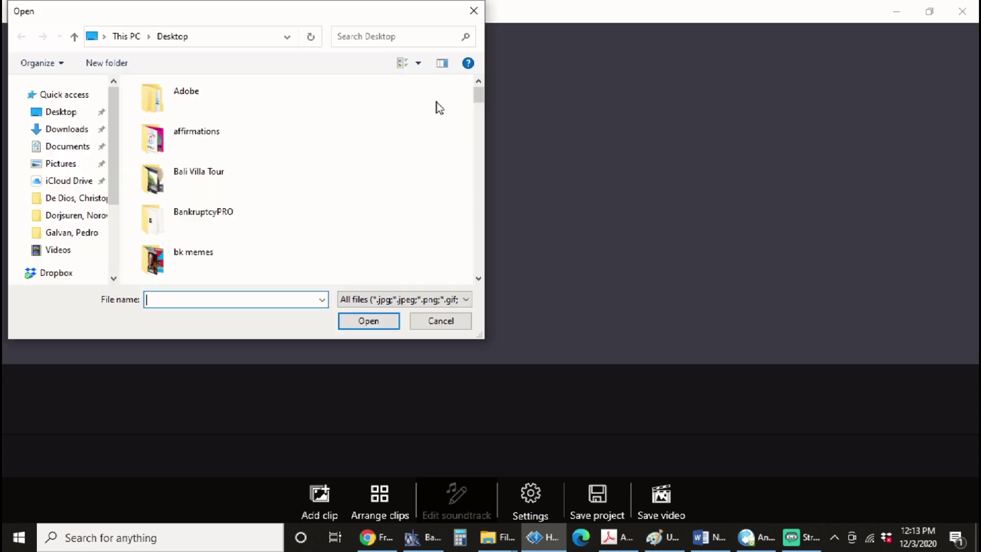
pyautogui.moveTo(479, 100); pyautogui.dragTo(475, 255)
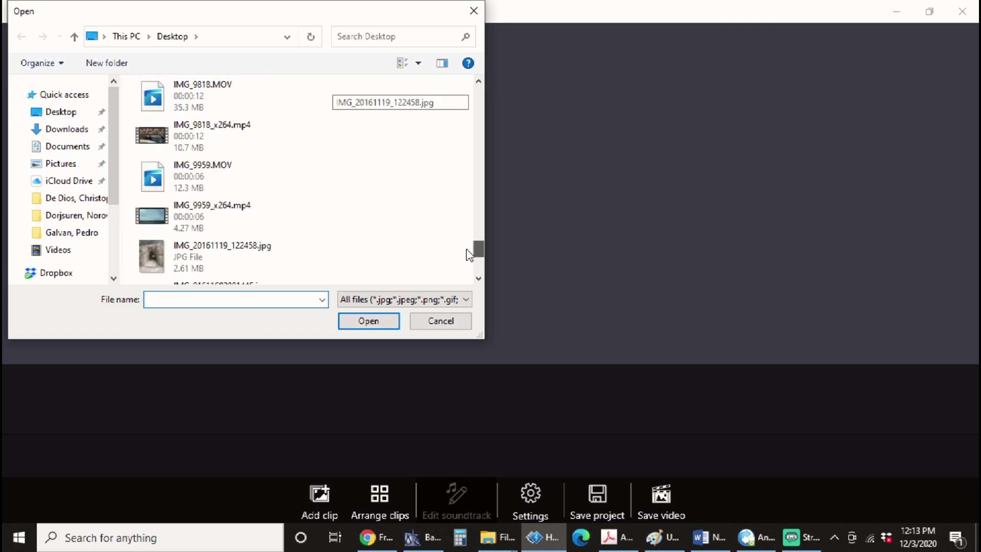
pyautogui.click(169, 220)
pyautogui.click(377, 321)
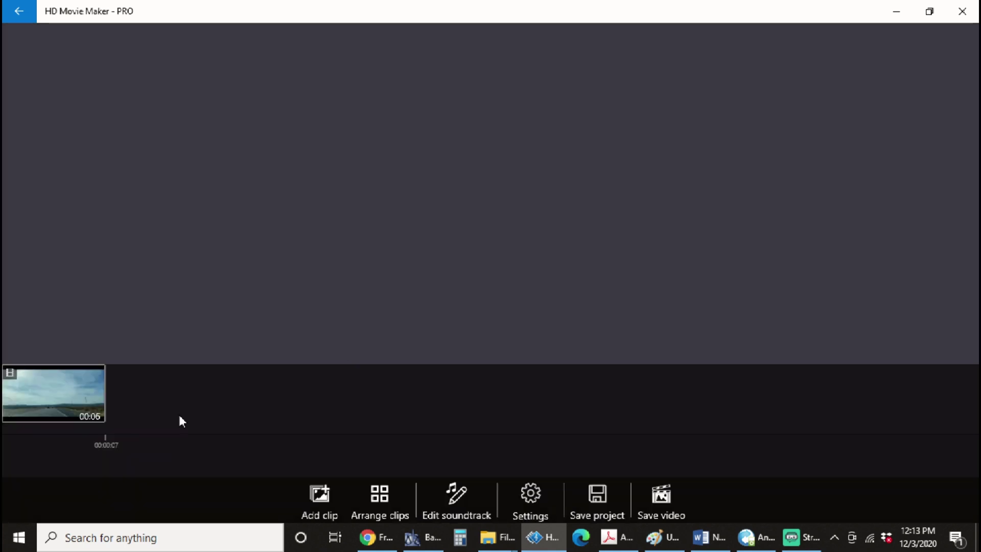
# Select the road clip on the timeline to preview its desert highway footage
pyautogui.click(58, 396)
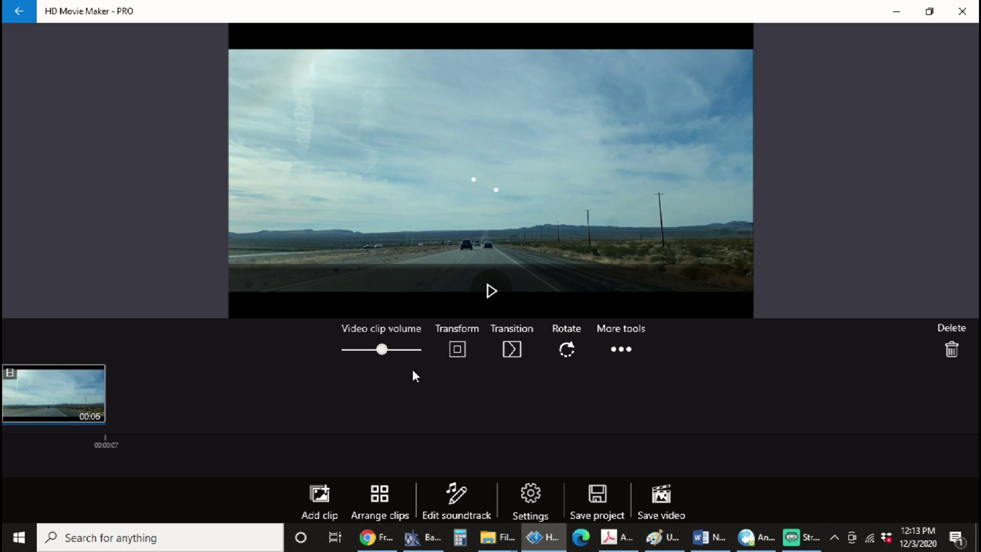